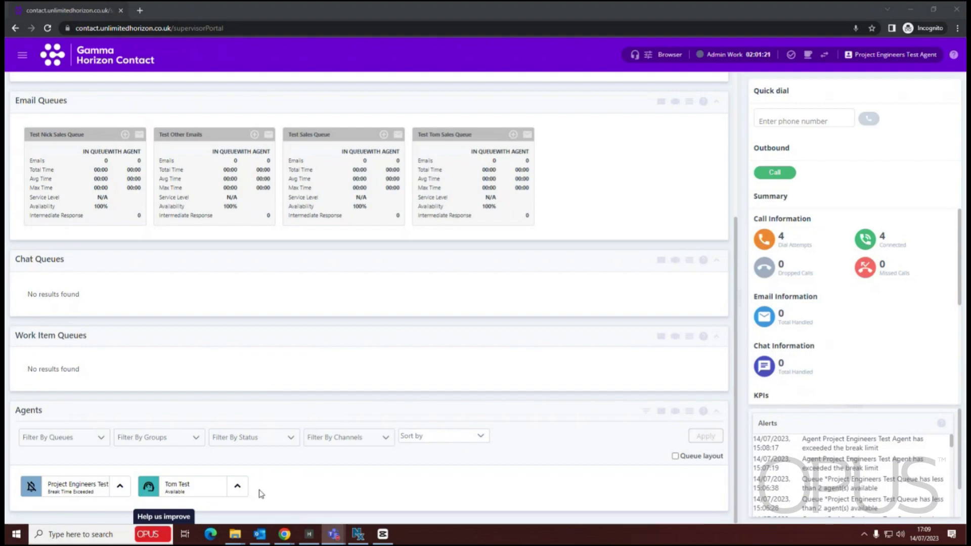
- Open Tom Test's agent tile to view his status, availability and talk-time statistics
{"action": "left_click", "coordinate": [176, 494]}
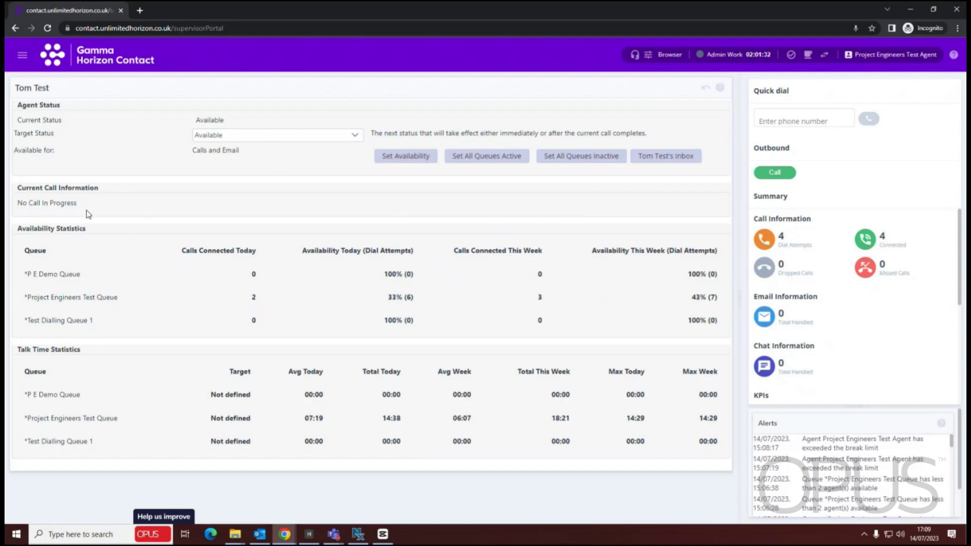
{"action": "left_click_drag", "start_coordinate": [19, 187], "coordinate": [107, 191]}
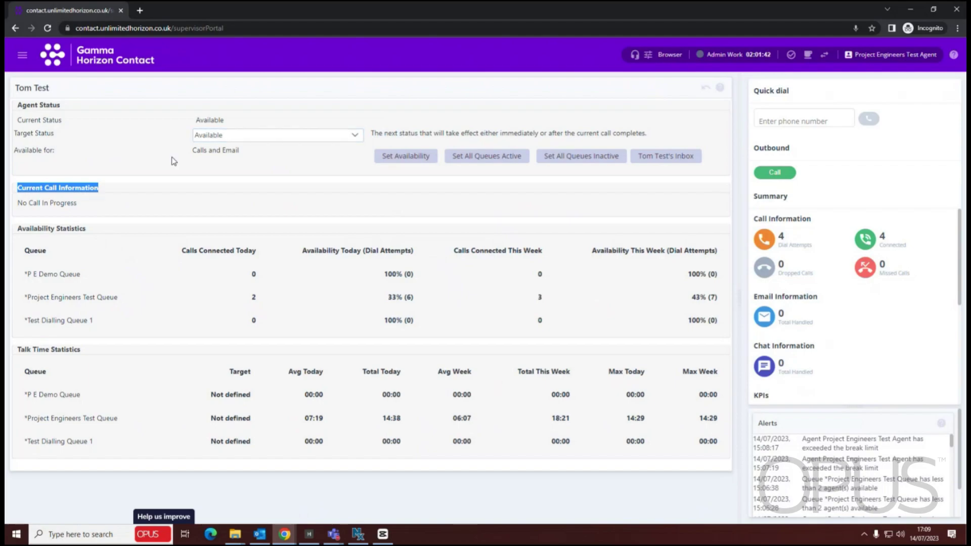
{"action": "left_click", "coordinate": [354, 137]}
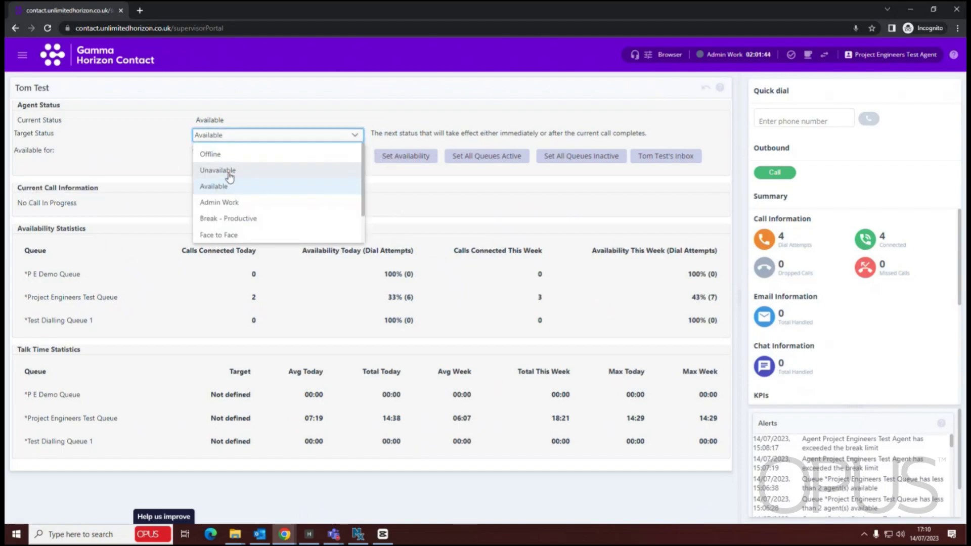
{"action": "left_click", "coordinate": [141, 135]}
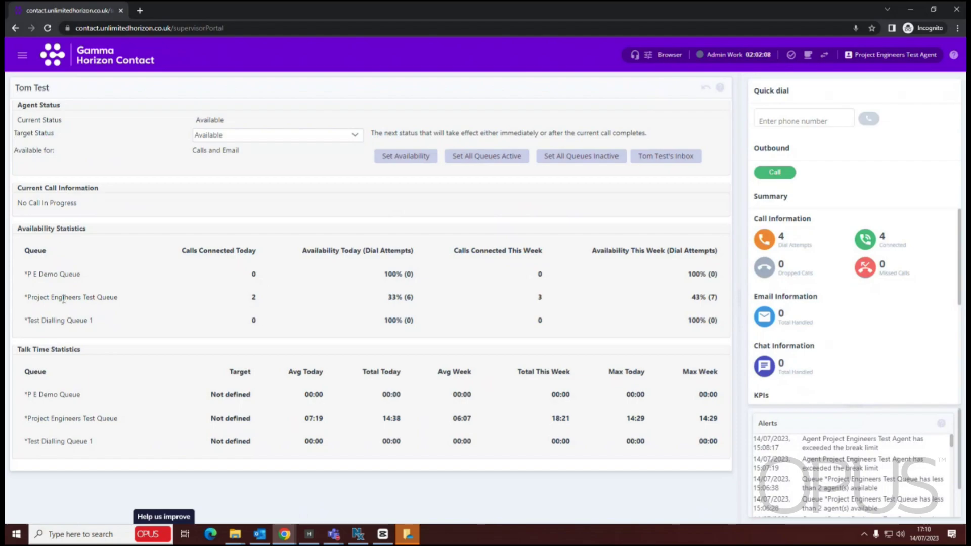
{"action": "left_click_drag", "start_coordinate": [27, 298], "coordinate": [153, 307]}
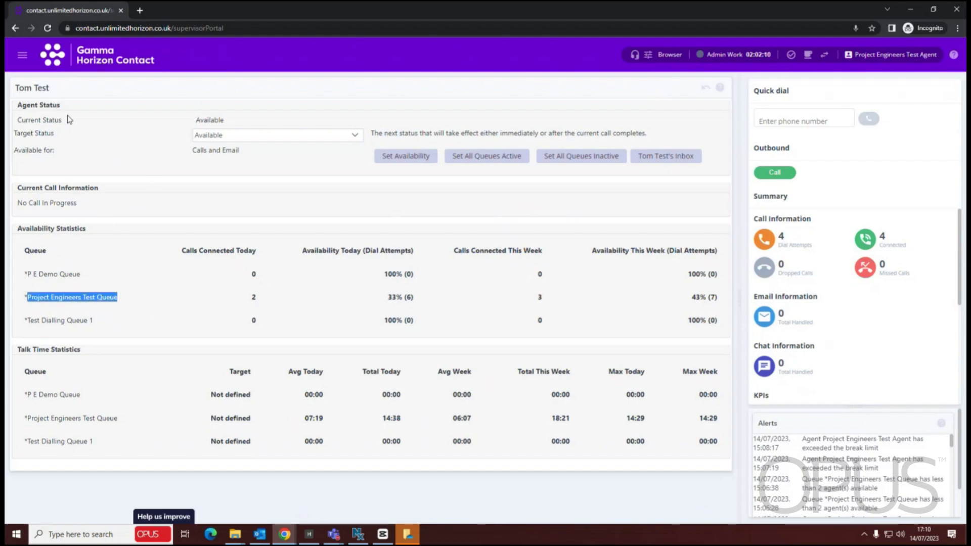
{"action": "triple_click", "coordinate": [19, 87]}
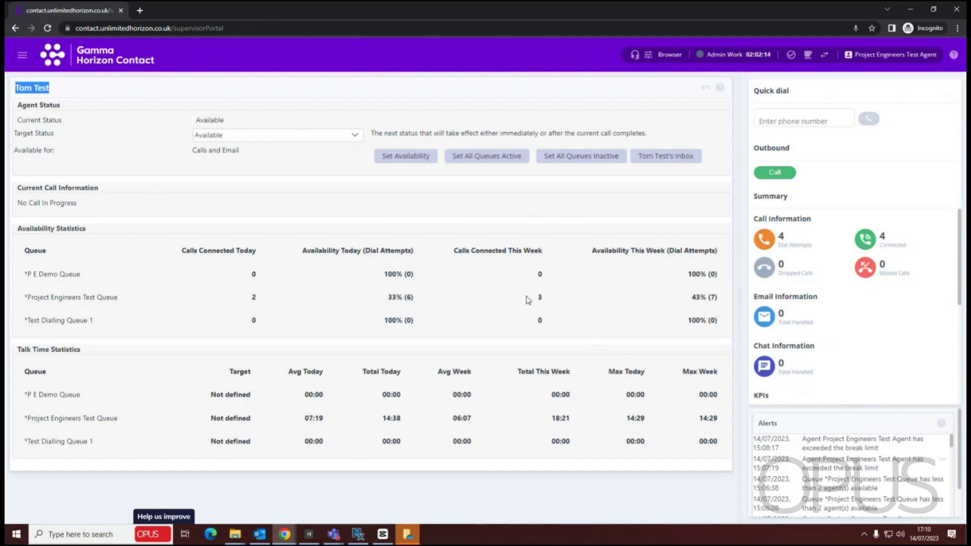
{"action": "left_click_drag", "start_coordinate": [527, 299], "coordinate": [580, 309]}
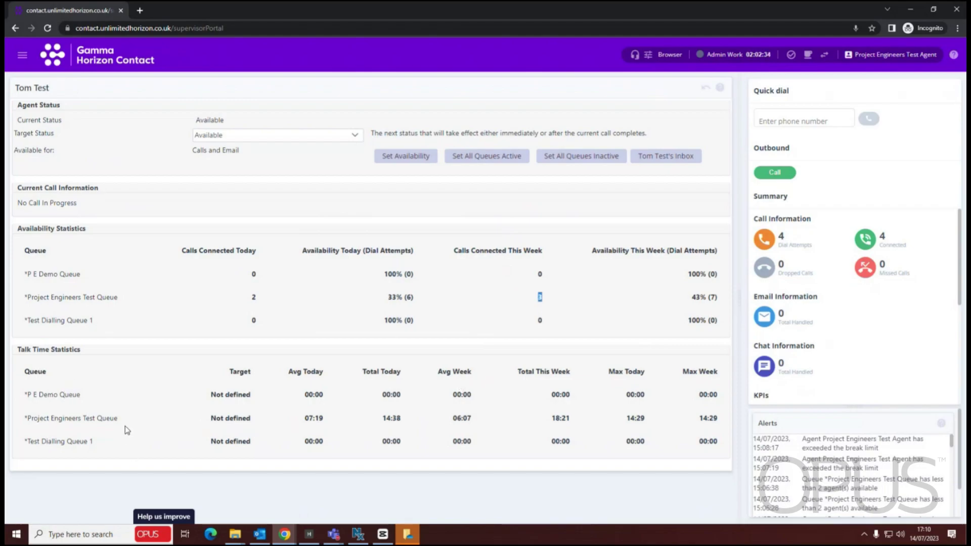
{"action": "double_click", "coordinate": [305, 422]}
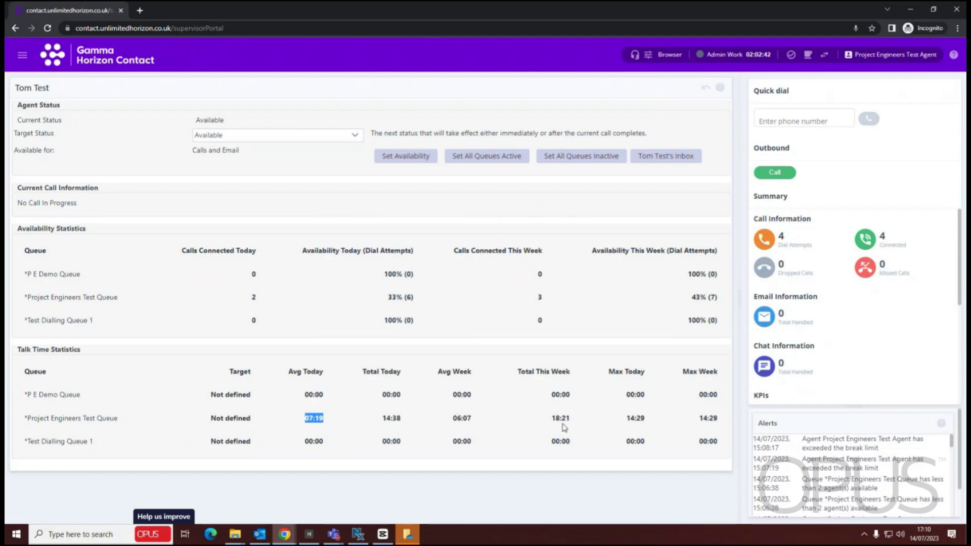
{"action": "double_click", "coordinate": [637, 418]}
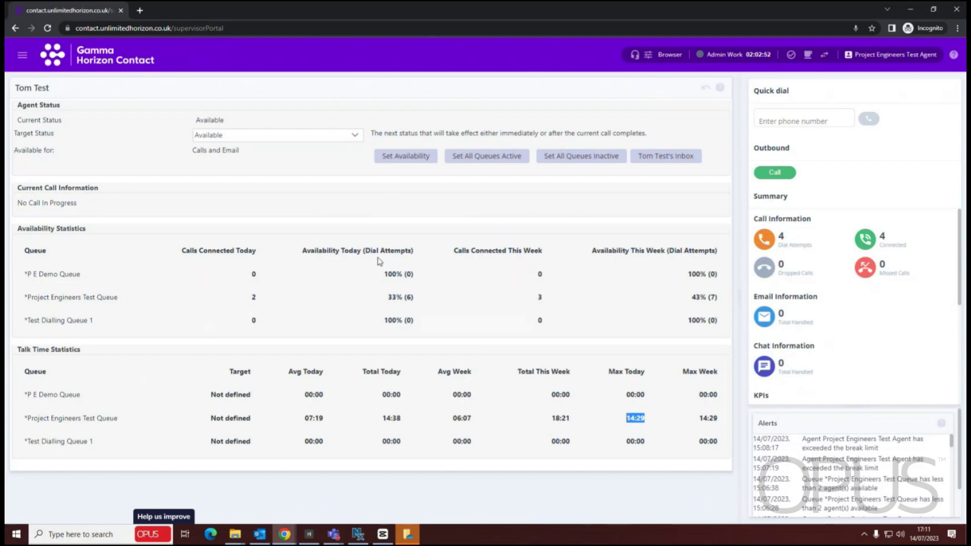
- Return to the dashboard and open the Project Engineers Test Agent tile
{"action": "left_click", "coordinate": [704, 89]}
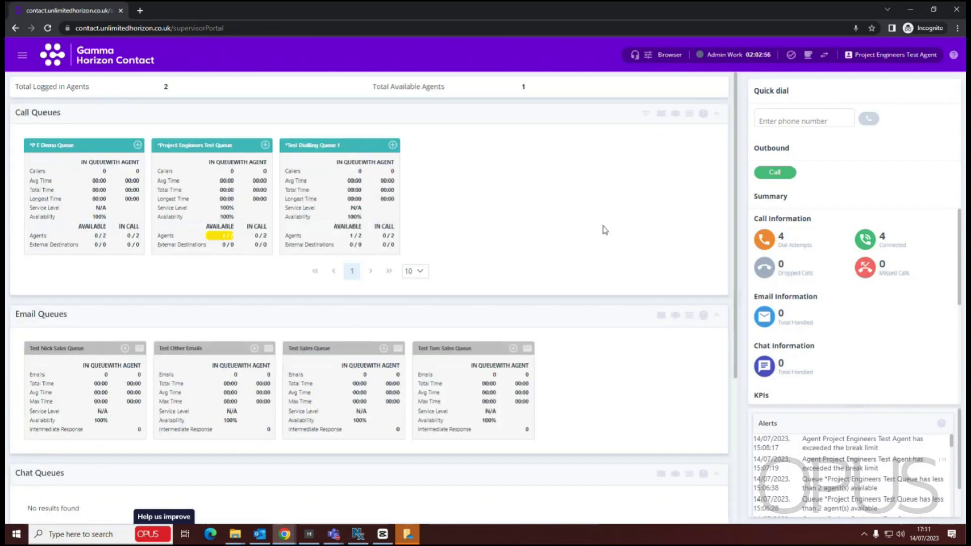
{"action": "scroll", "coordinate": [284, 386], "scroll_direction": "down", "scroll_amount": 3}
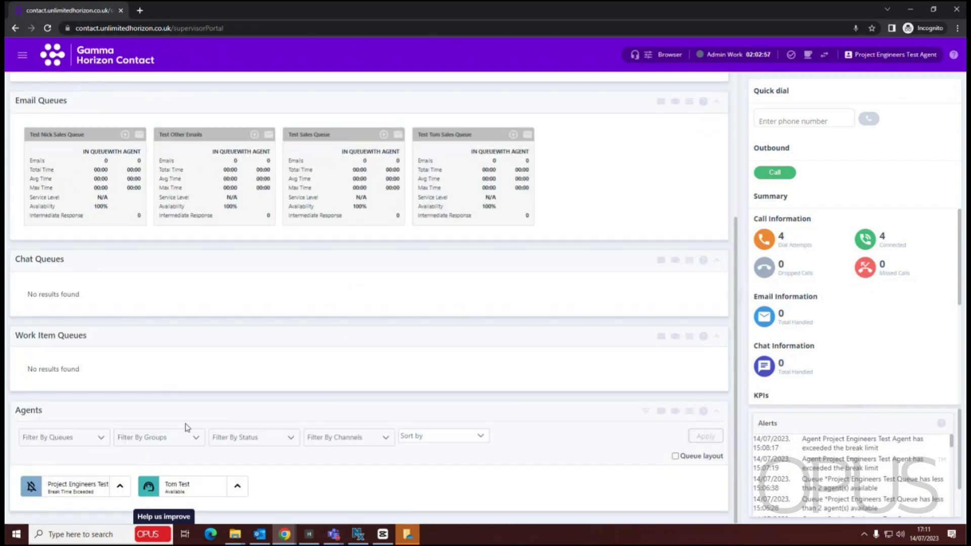
{"action": "left_click", "coordinate": [68, 487]}
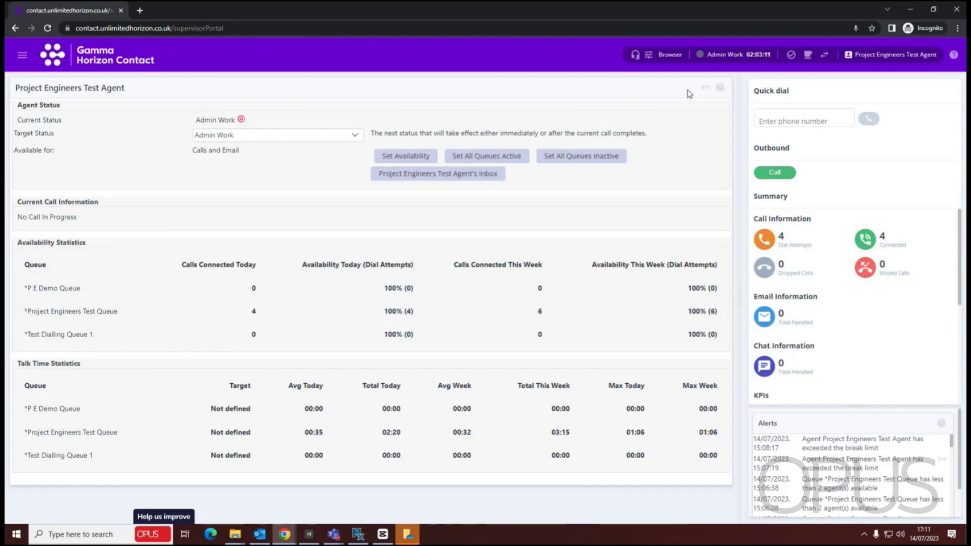
{"action": "scroll", "coordinate": [360, 306], "scroll_direction": "down", "scroll_amount": 10}
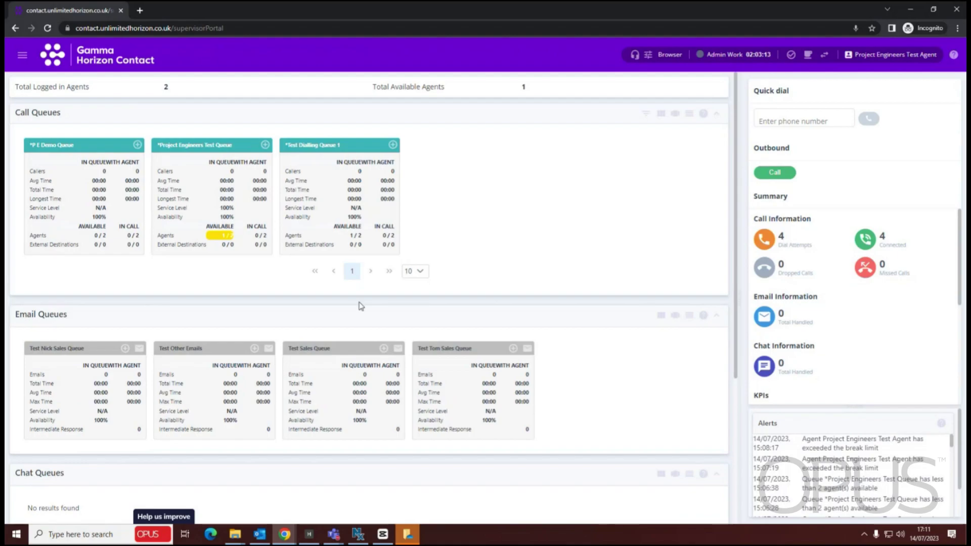
{"action": "scroll", "coordinate": [321, 288], "scroll_direction": "down", "scroll_amount": 1}
{"action": "scroll", "coordinate": [264, 458], "scroll_direction": "down", "scroll_amount": 3}
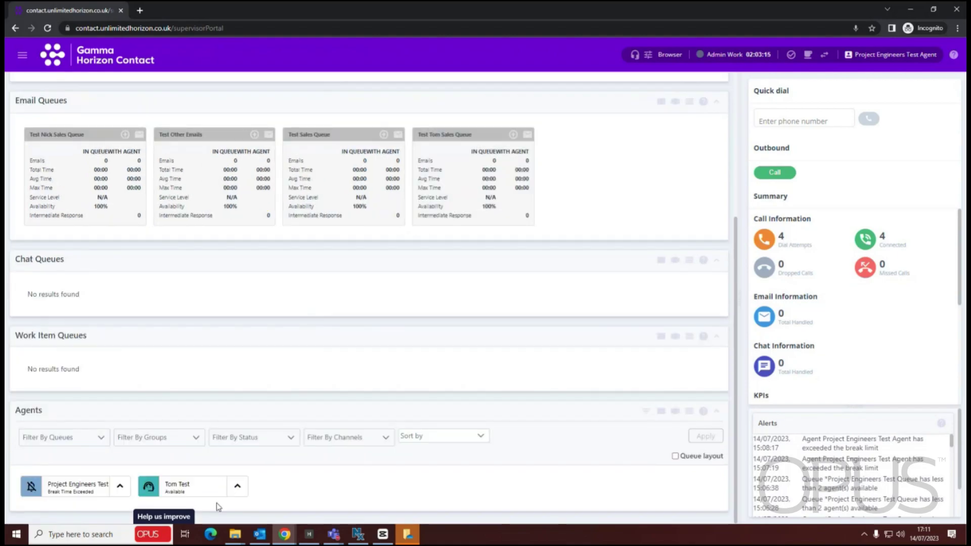